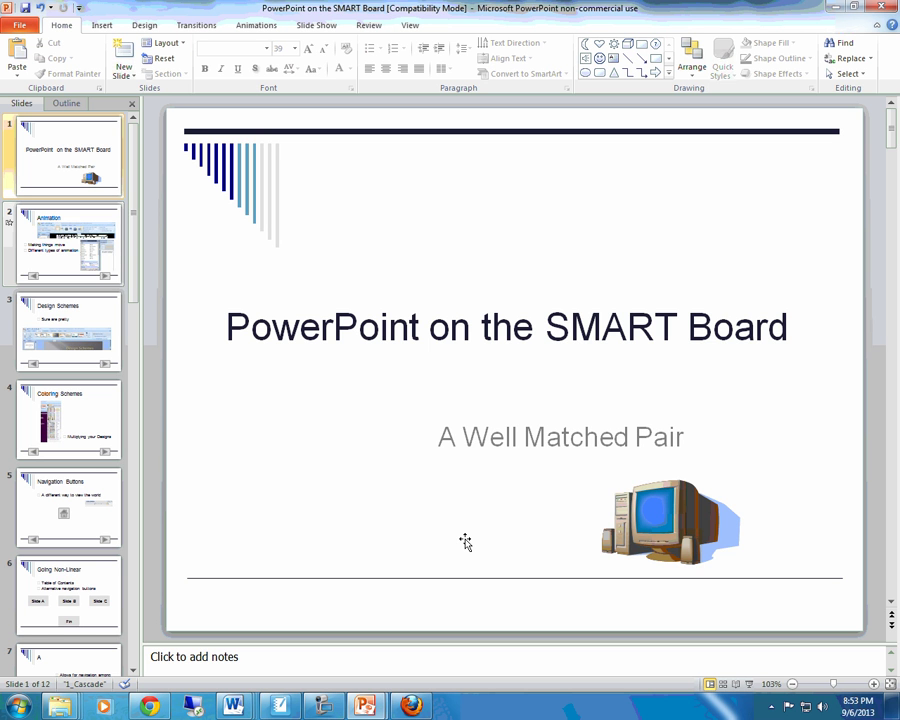
# - Switch to the Presentation1 window and apply the Shape transition to slide 1
pyautogui.press('pagedown')
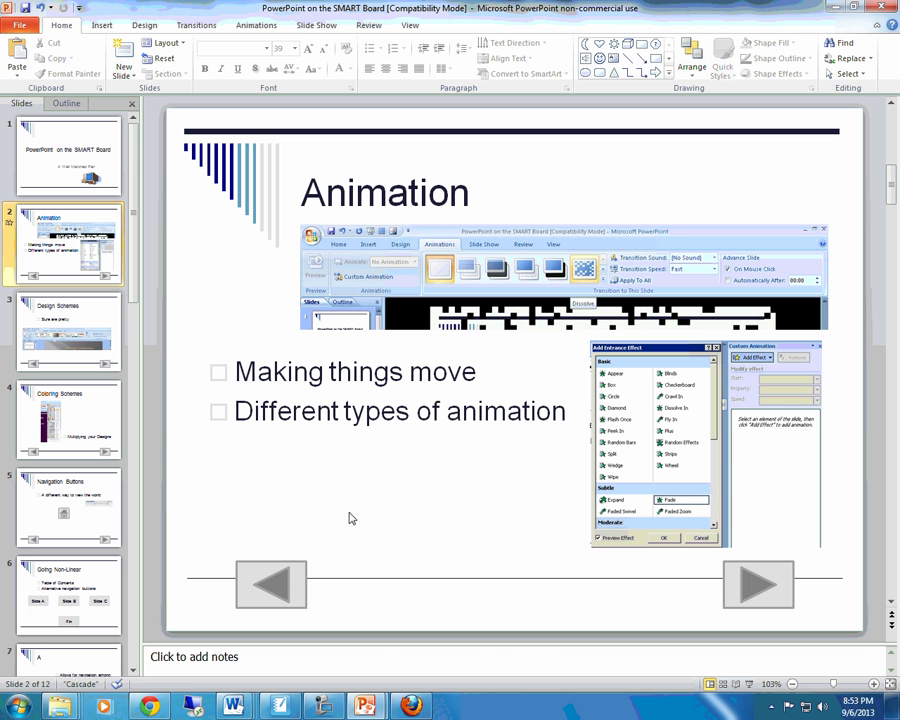
pyautogui.moveTo(366, 705)
pyautogui.click(410, 675)
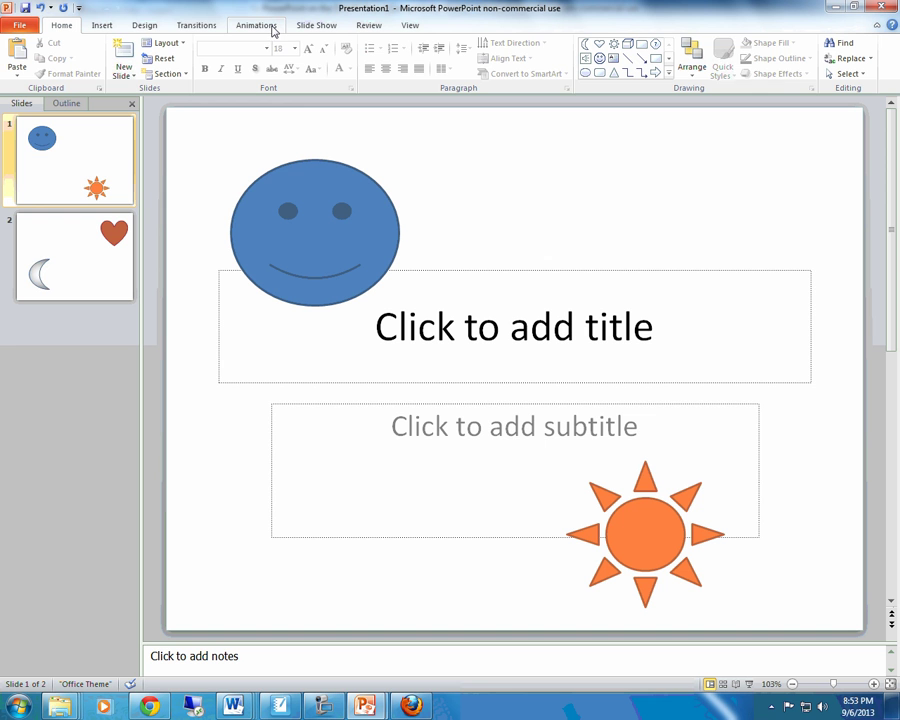
pyautogui.click(203, 30)
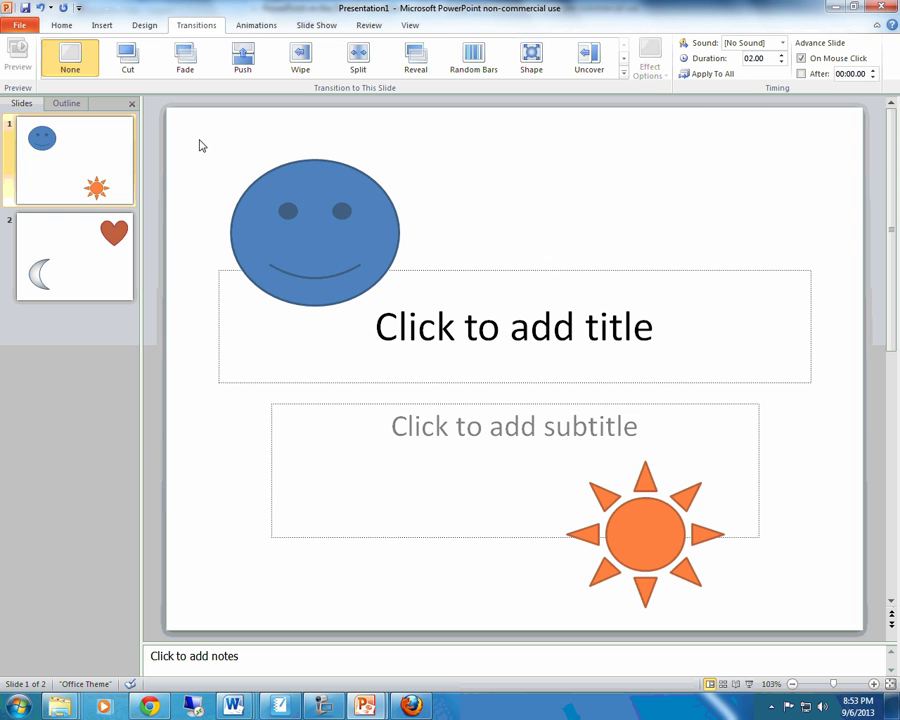
pyautogui.click(533, 58)
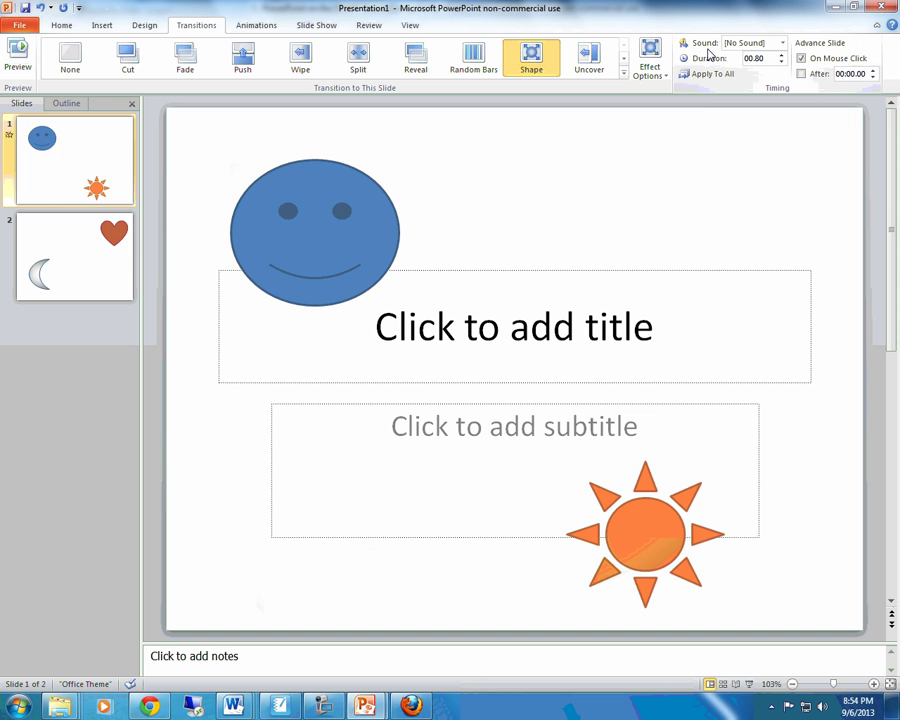
# - Set the transition sound to Breeze after trying Arrow, and apply the transition settings to all slides
pyautogui.click(784, 44)
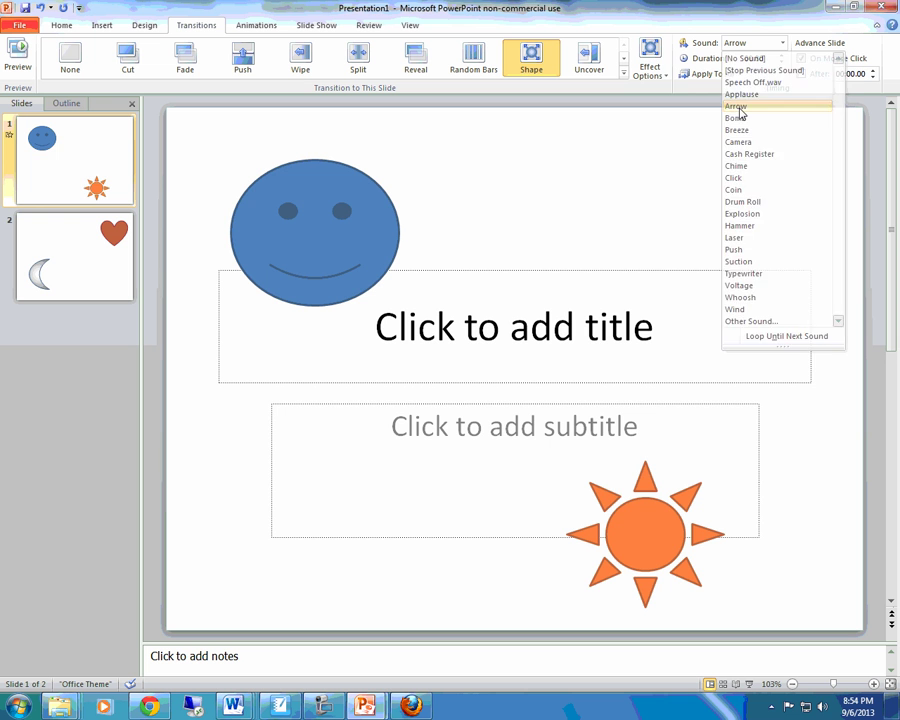
pyautogui.click(738, 107)
pyautogui.click(779, 44)
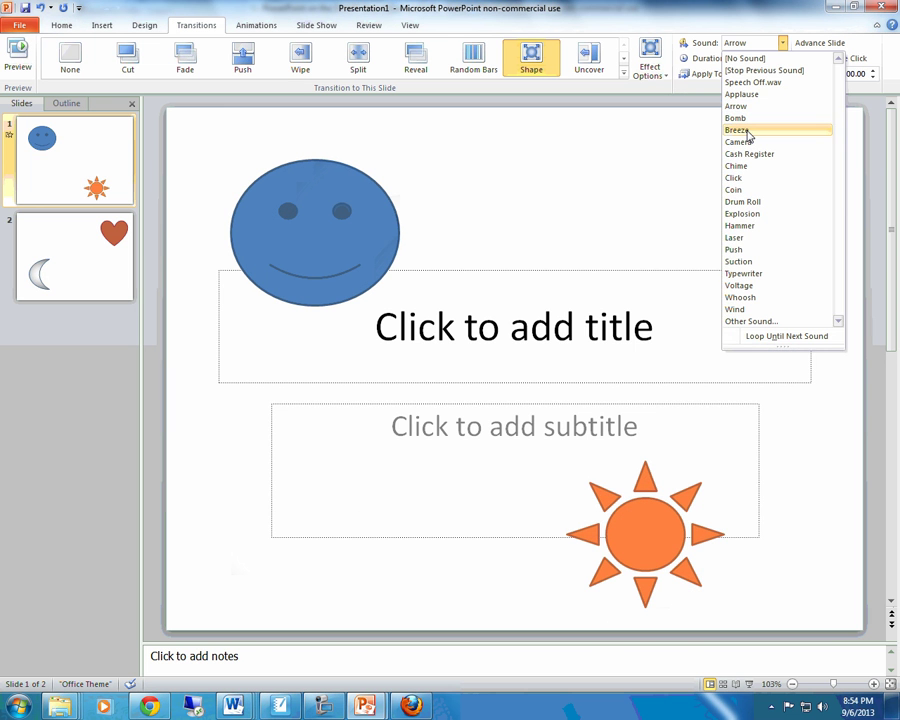
pyautogui.click(747, 131)
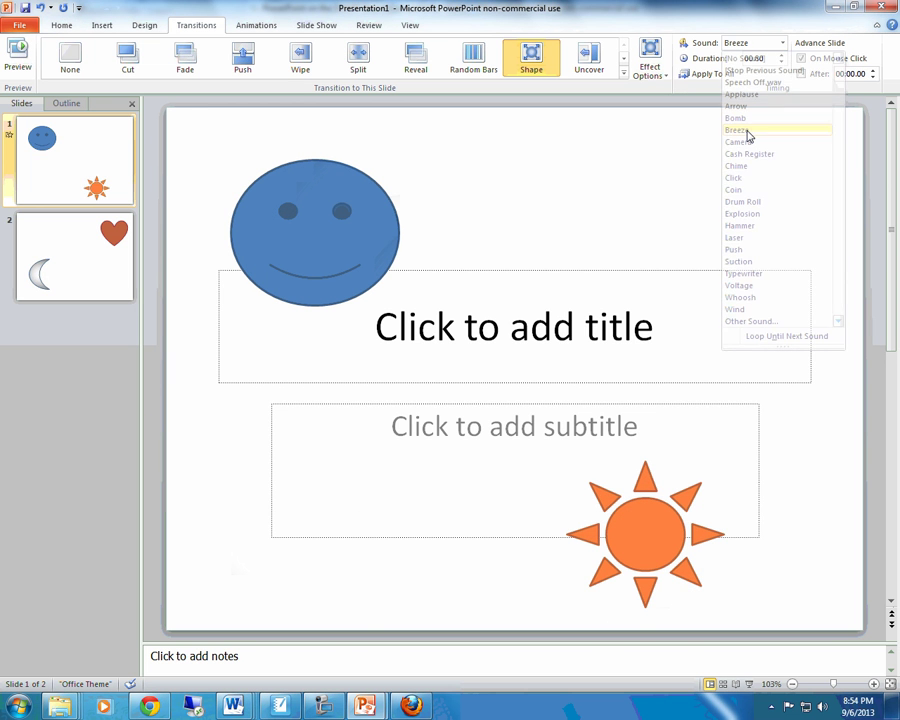
pyautogui.click(706, 75)
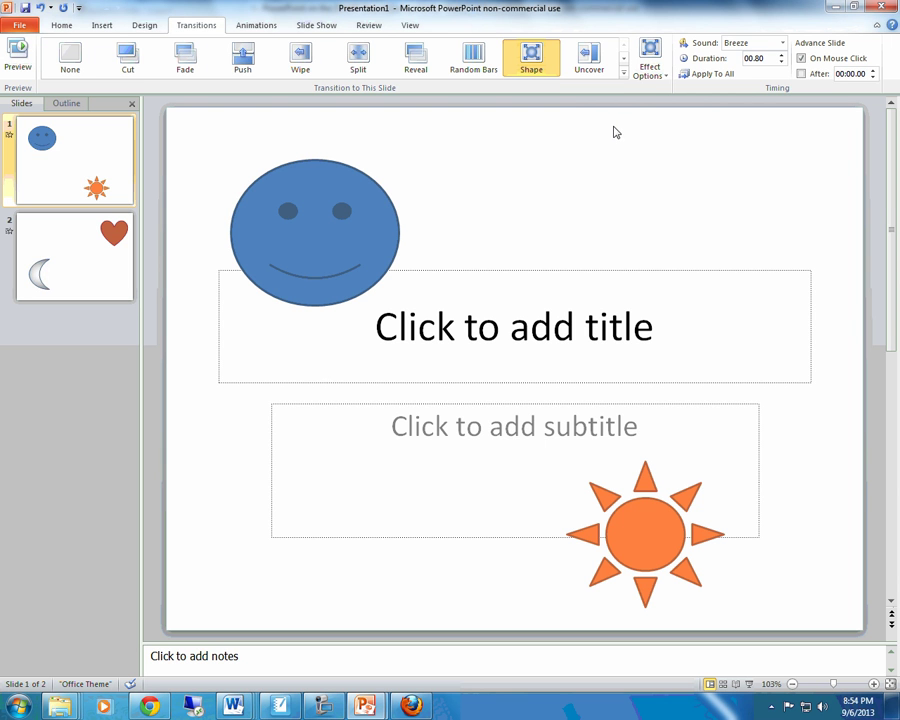
pyautogui.click(626, 76)
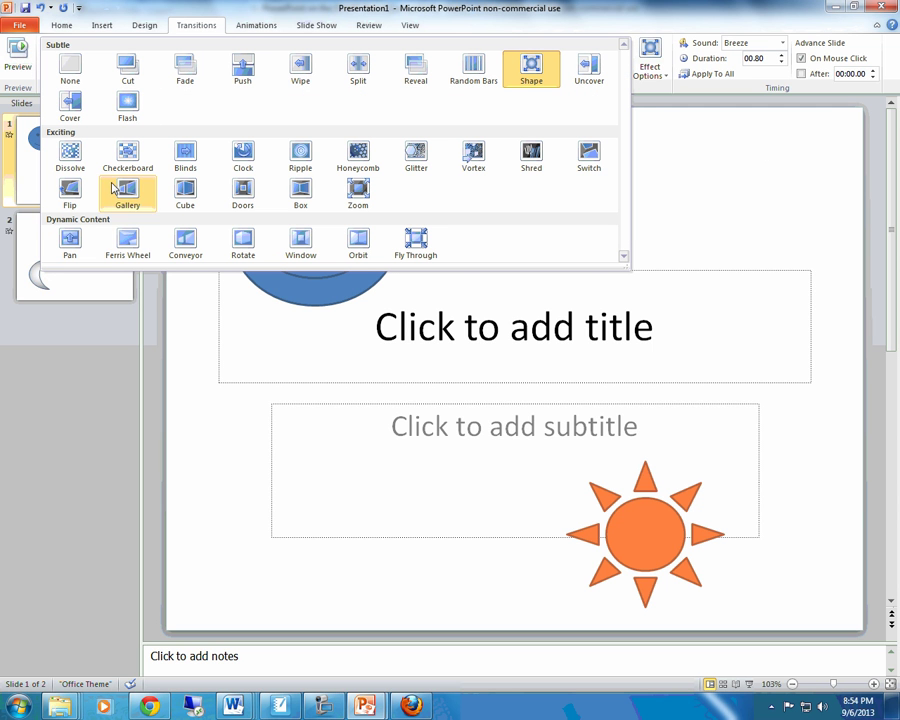
pyautogui.click(706, 229)
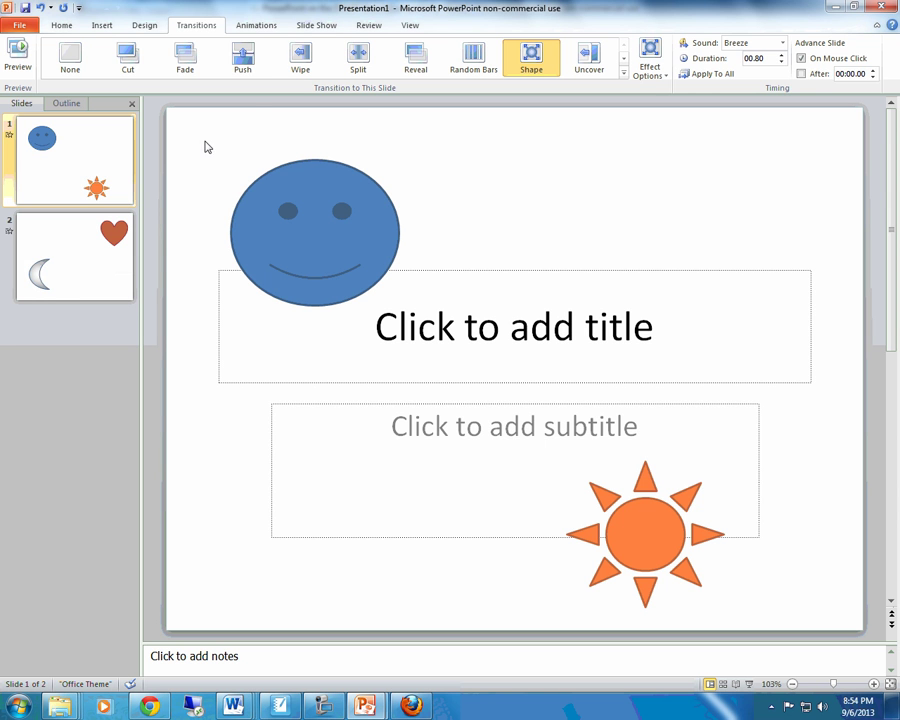
# - Add the Fly In entrance animation to the blue smiley face on slide 1
pyautogui.click(258, 27)
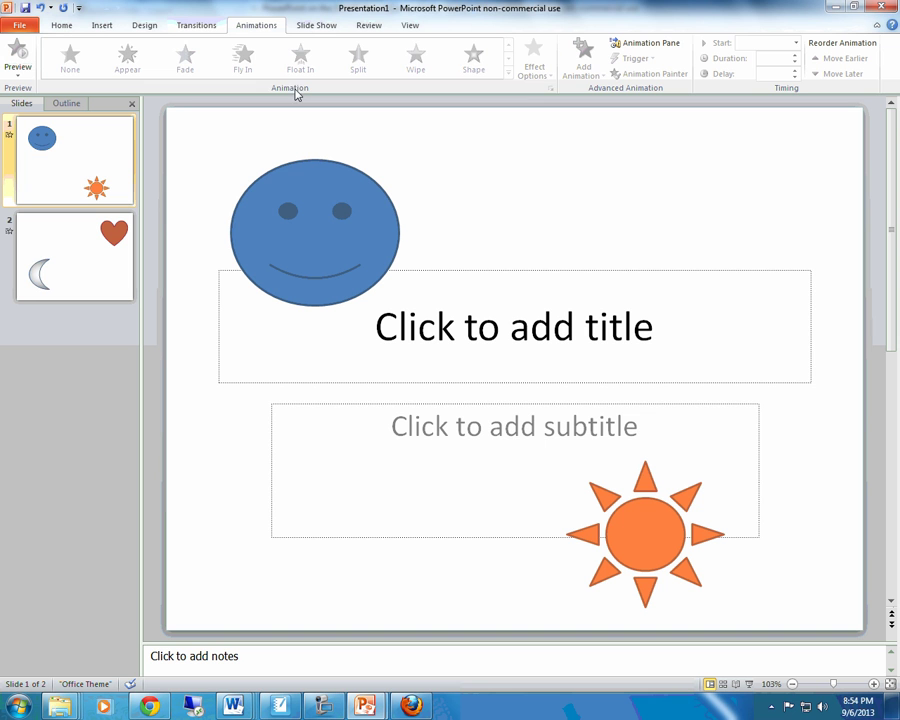
pyautogui.click(325, 177)
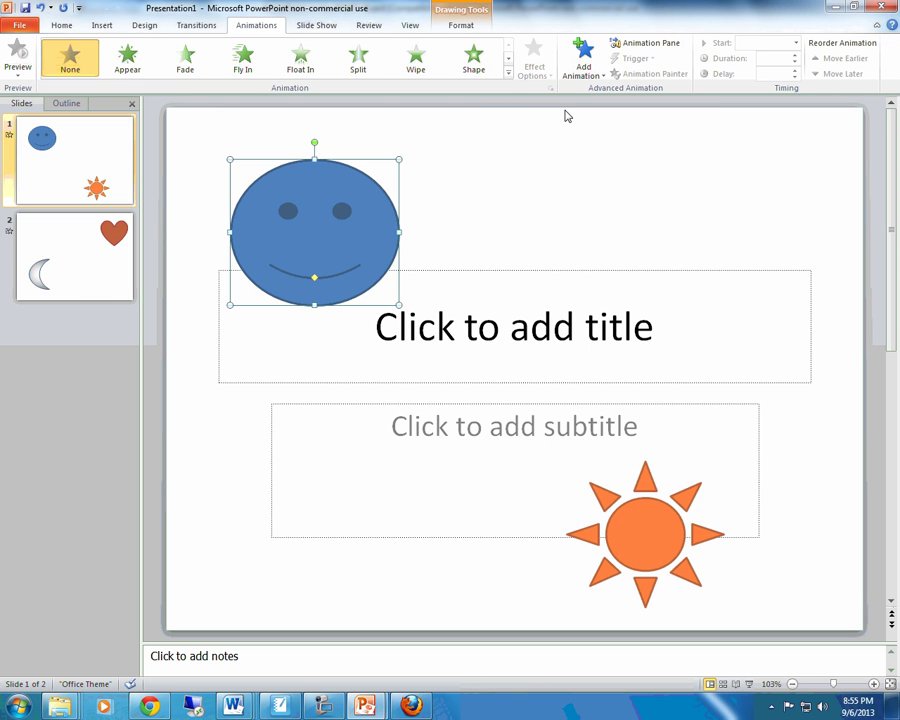
pyautogui.click(509, 74)
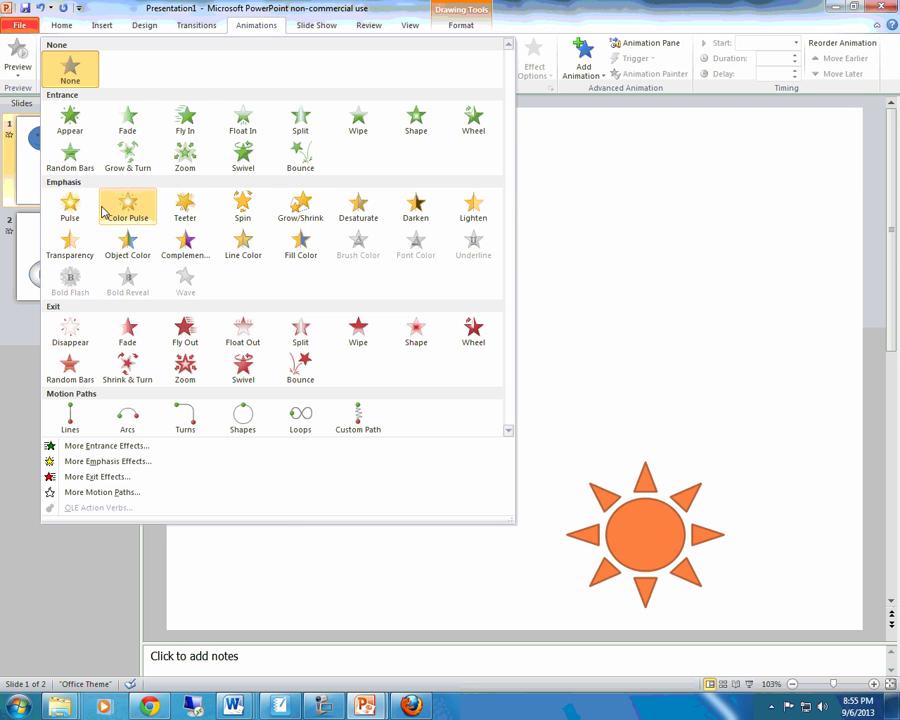
pyautogui.click(186, 125)
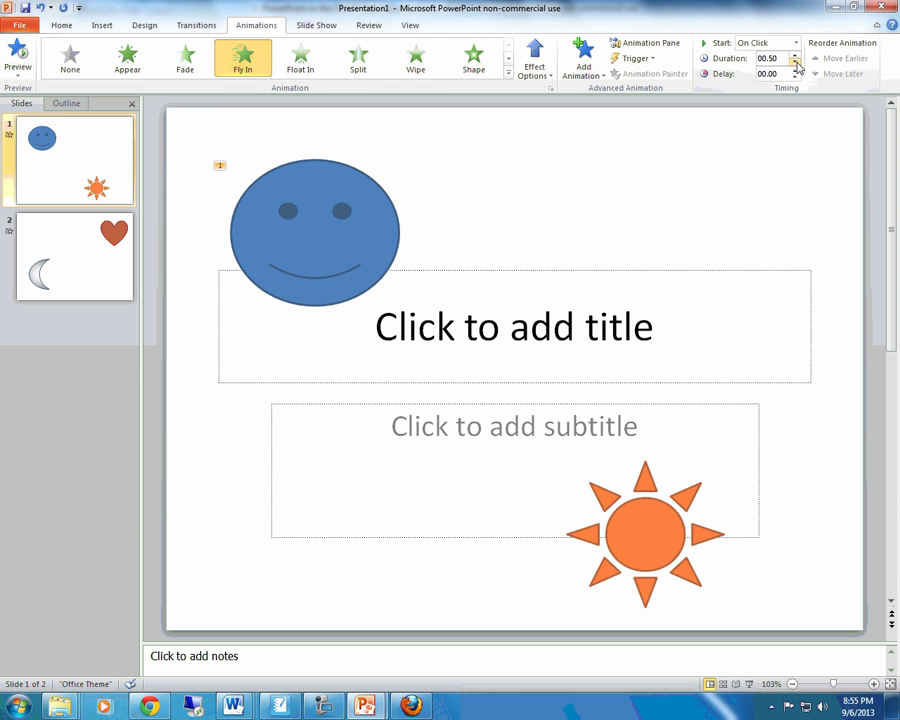
# - In the smiley face animation's effect options, set the direction to From Left and the sound to Camera
pyautogui.click(655, 45)
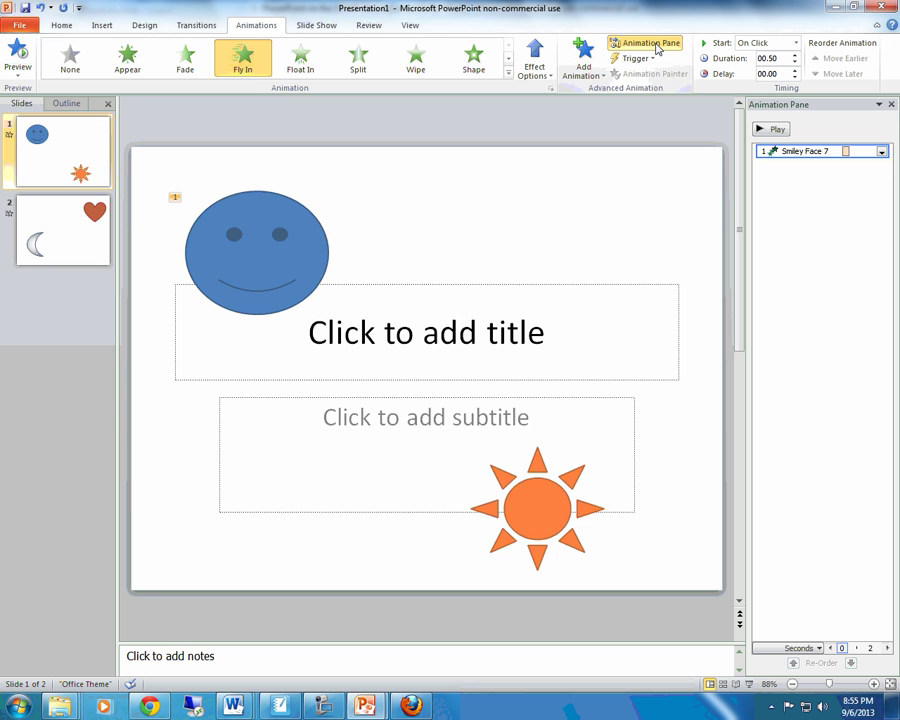
pyautogui.click(881, 152)
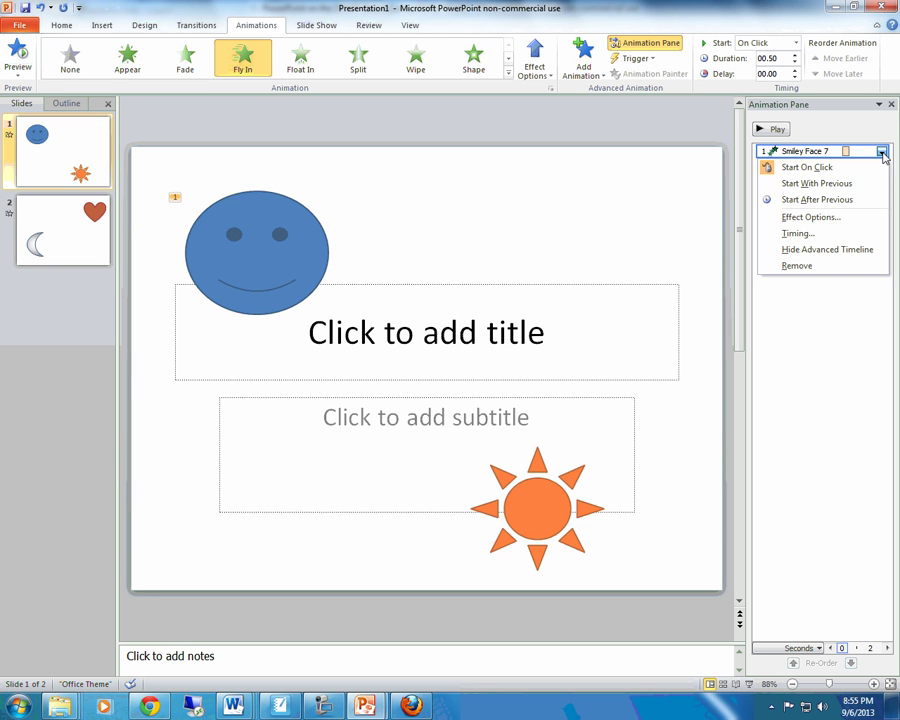
pyautogui.click(827, 219)
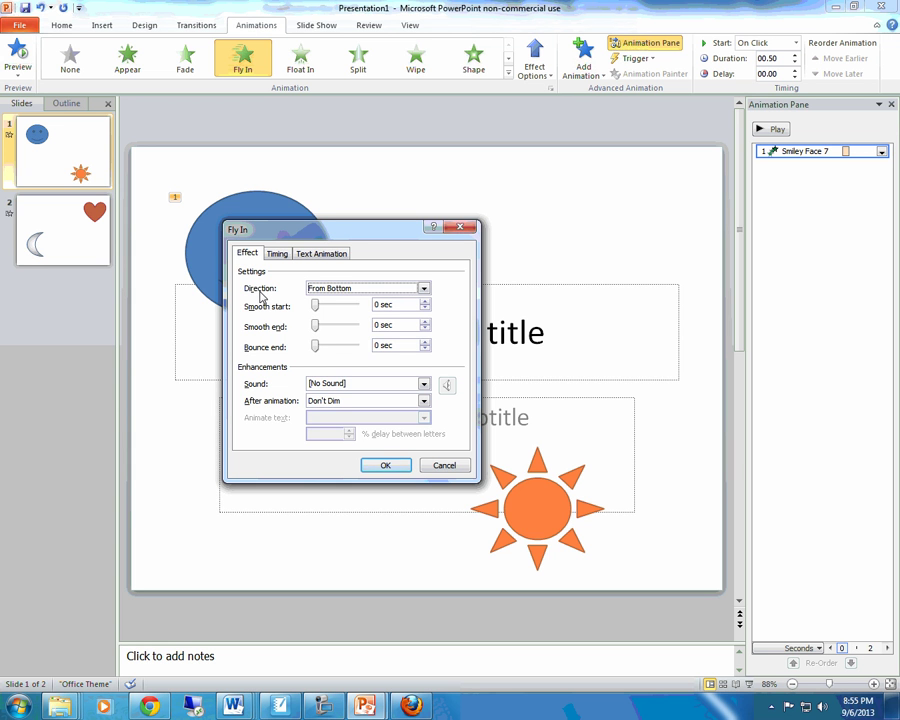
pyautogui.click(421, 290)
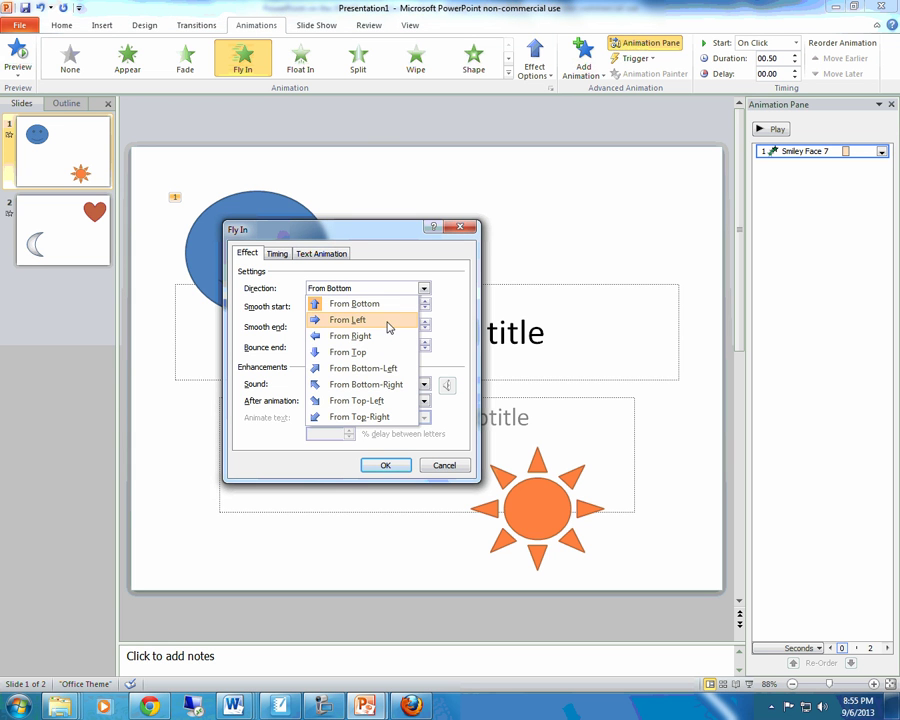
pyautogui.click(388, 321)
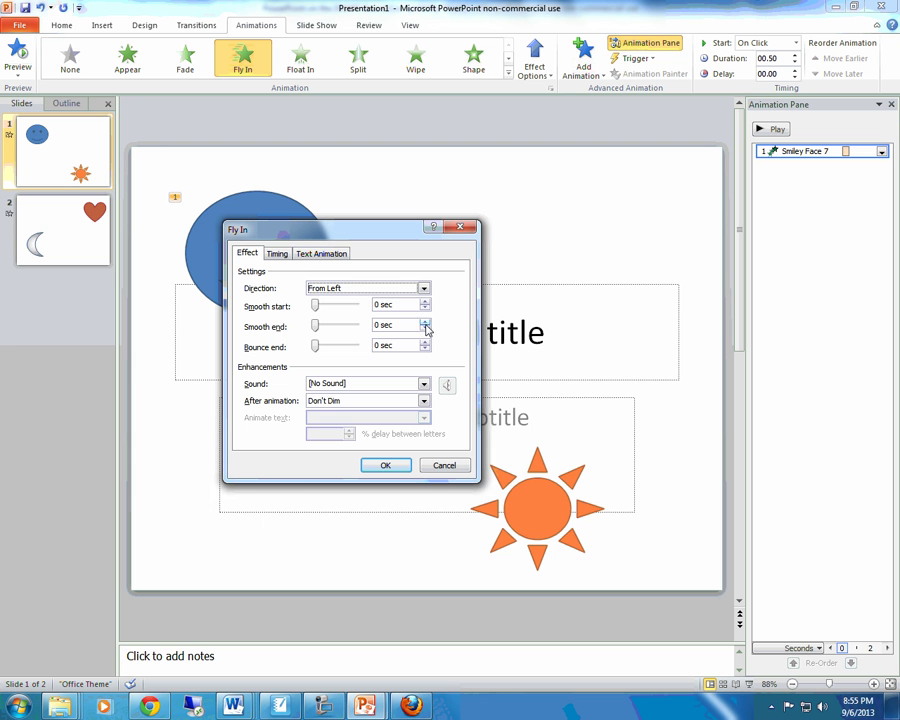
pyautogui.click(424, 384)
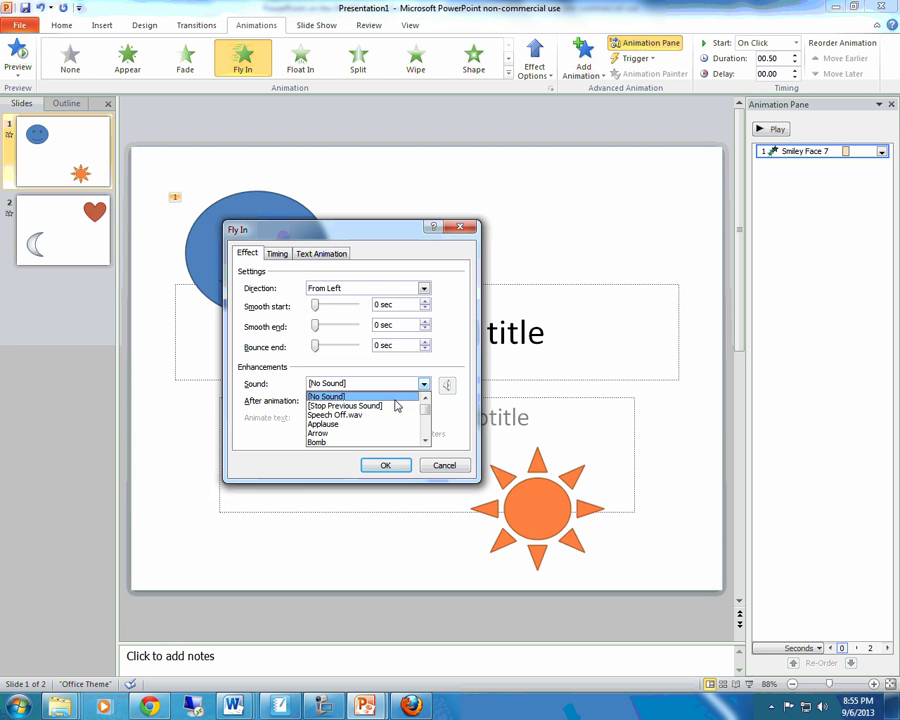
pyautogui.moveTo(425, 410)
pyautogui.mouseDown()
pyautogui.moveTo(426, 425)
pyautogui.moveTo(424, 409)
pyautogui.mouseUp()
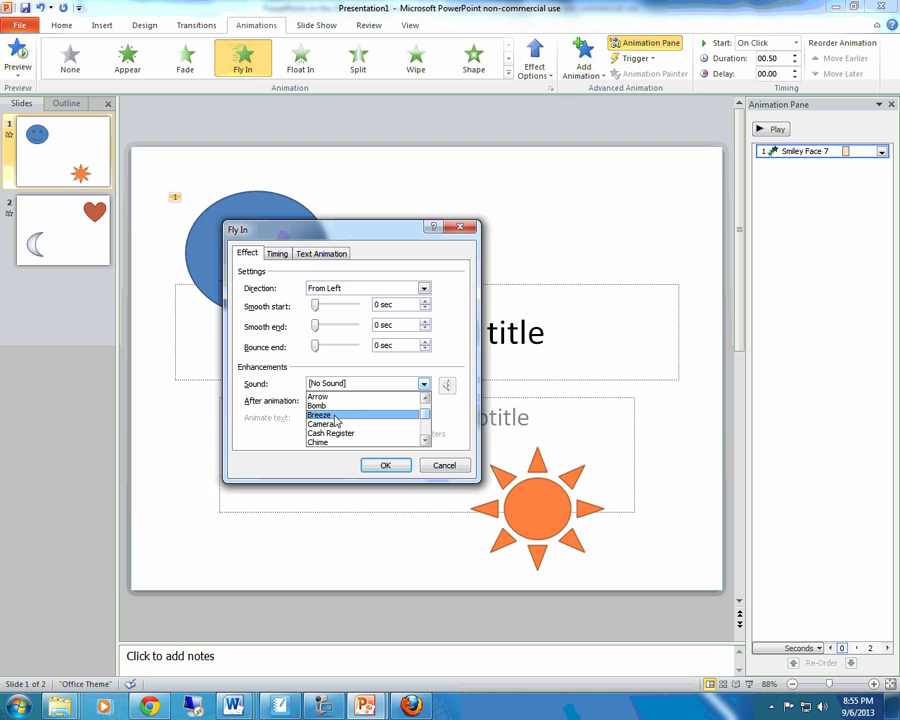
pyautogui.click(337, 424)
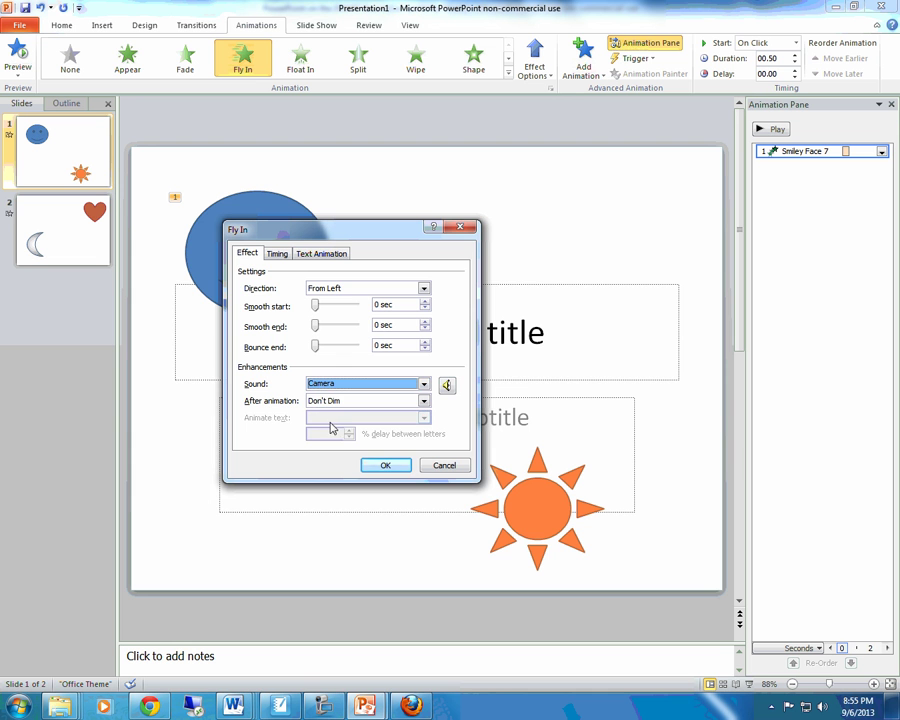
pyautogui.click(400, 468)
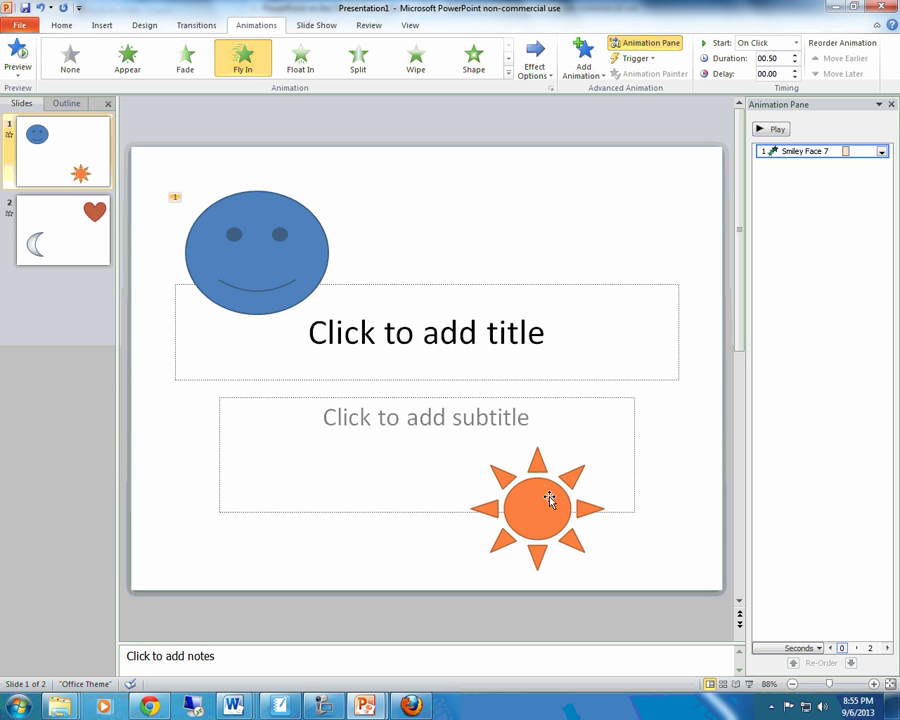
# - Add the Float In entrance animation to the orange sun and view its direction options without changing them
pyautogui.click(534, 511)
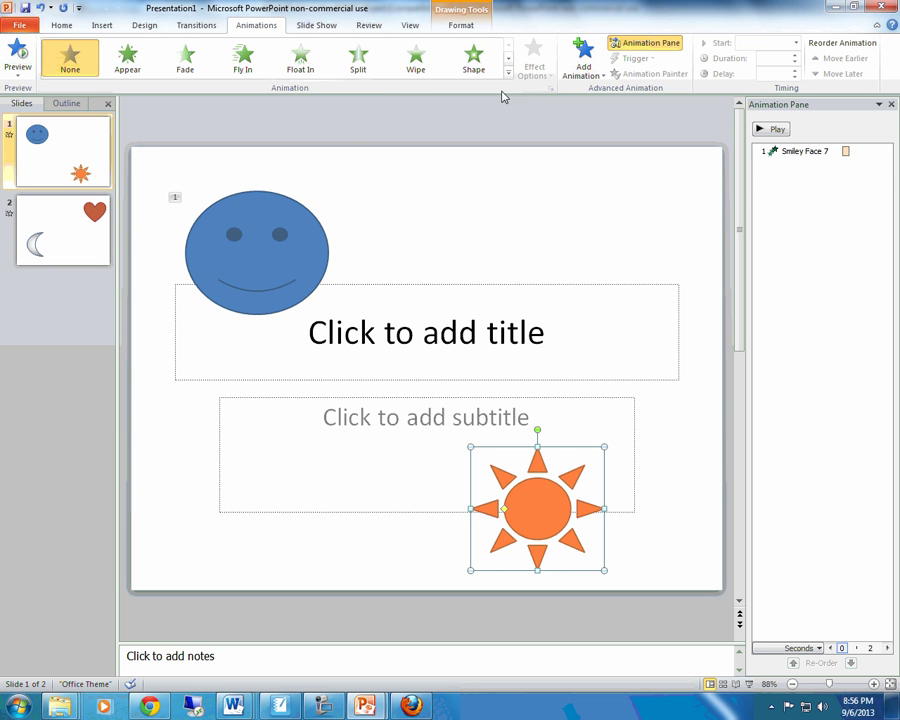
pyautogui.click(304, 66)
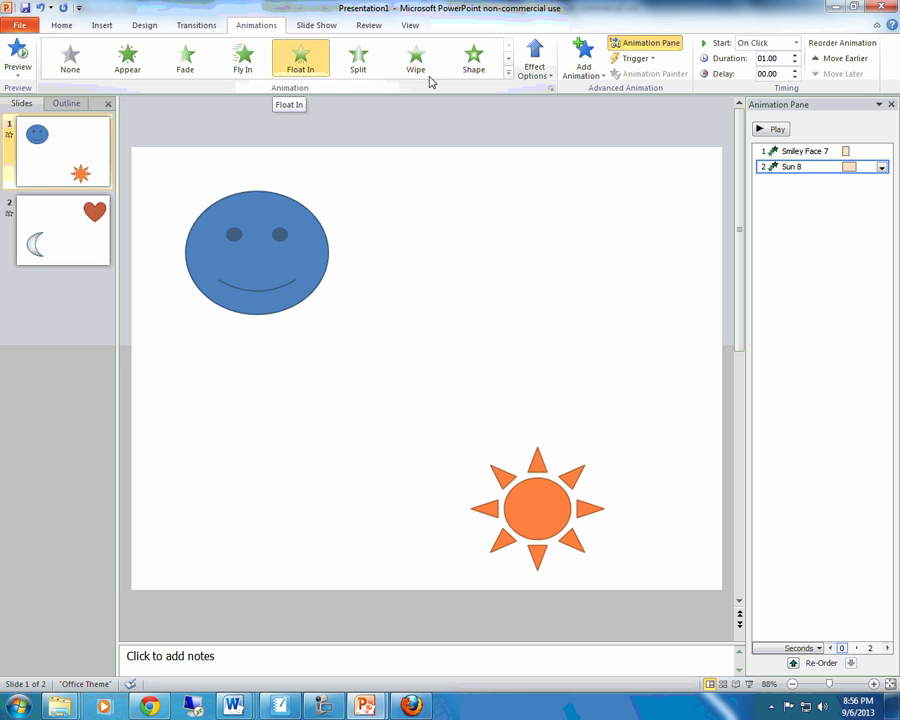
pyautogui.click(539, 76)
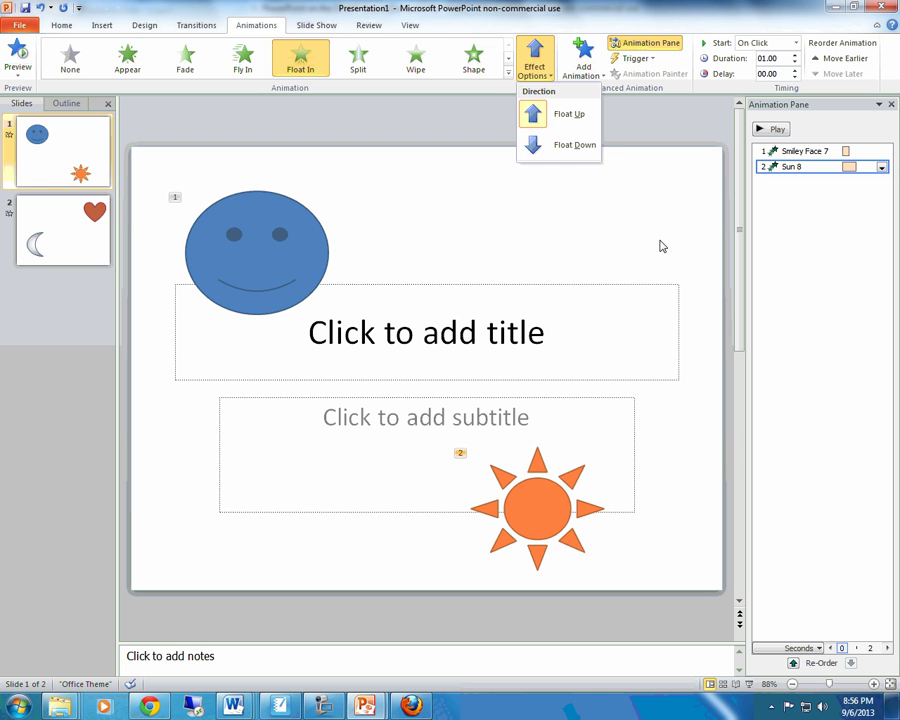
pyautogui.click(699, 243)
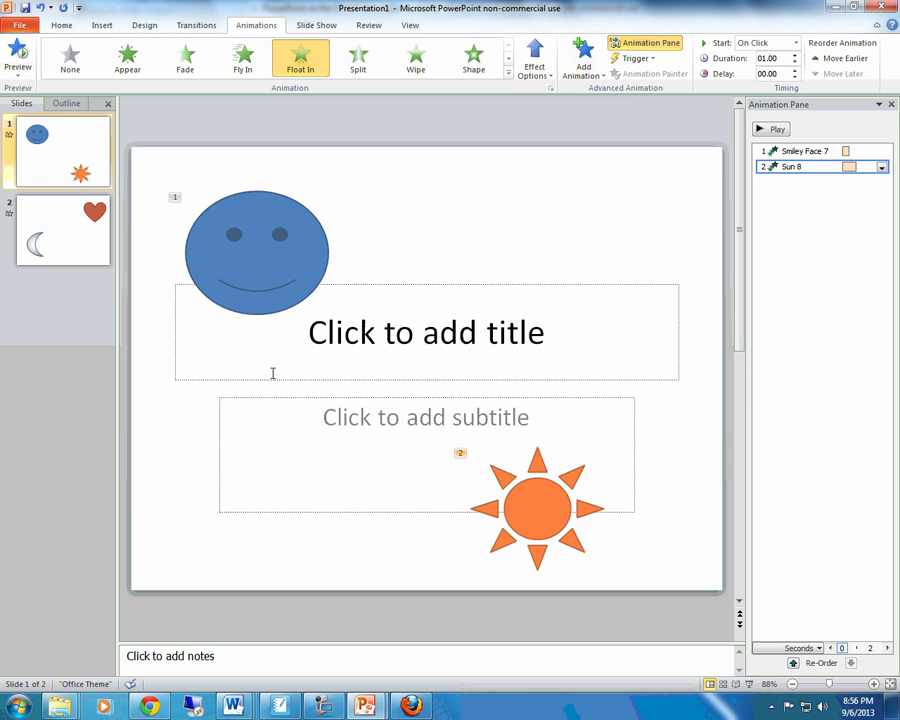
pyautogui.scroll(-1, 310, 332)
pyautogui.click(600, 292)
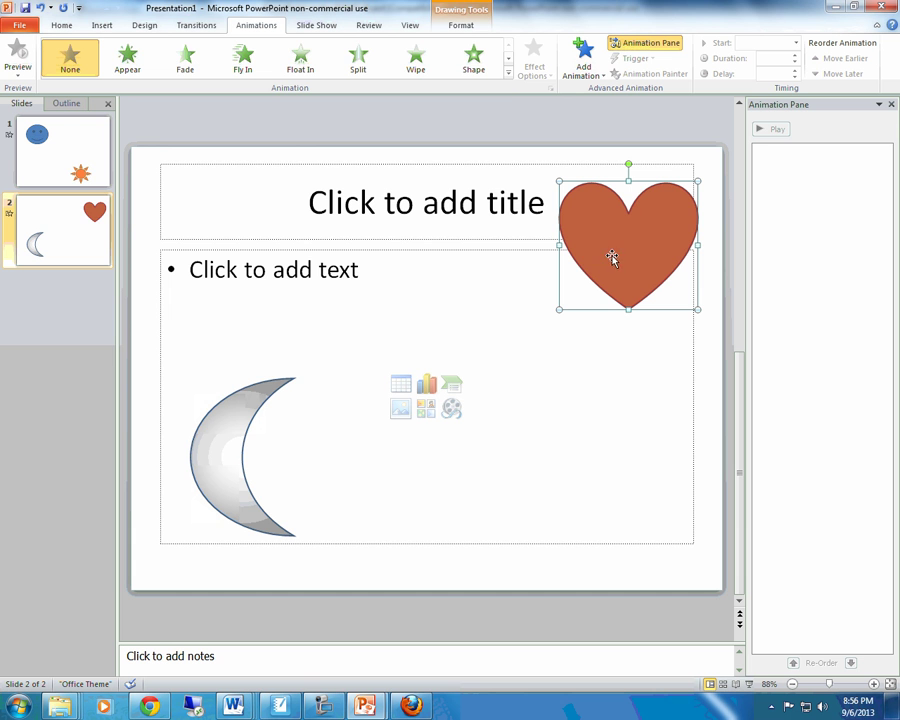
pyautogui.click(508, 73)
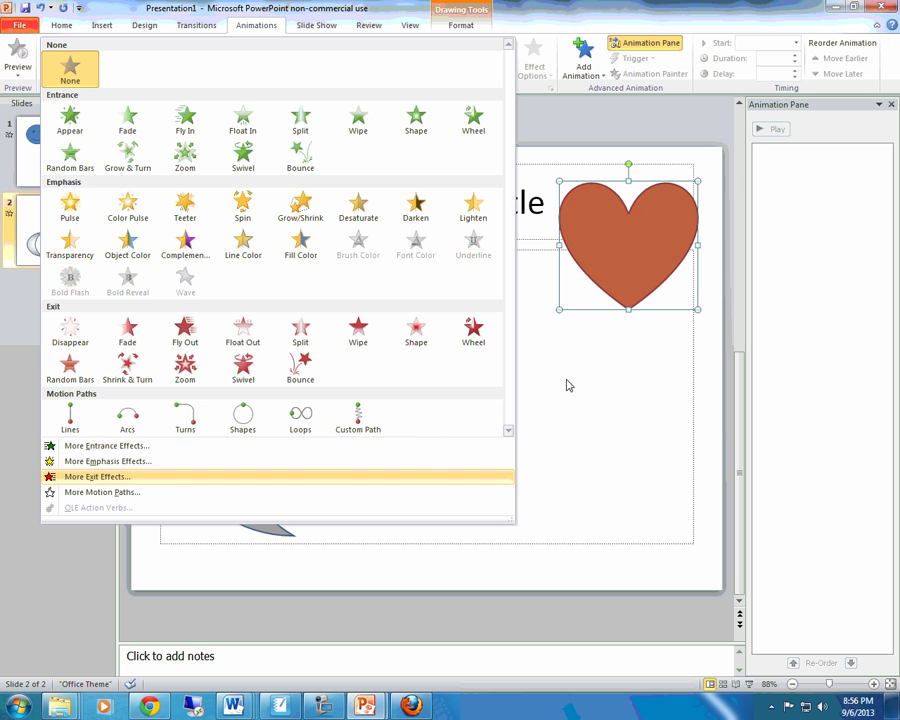
pyautogui.press('Escape')
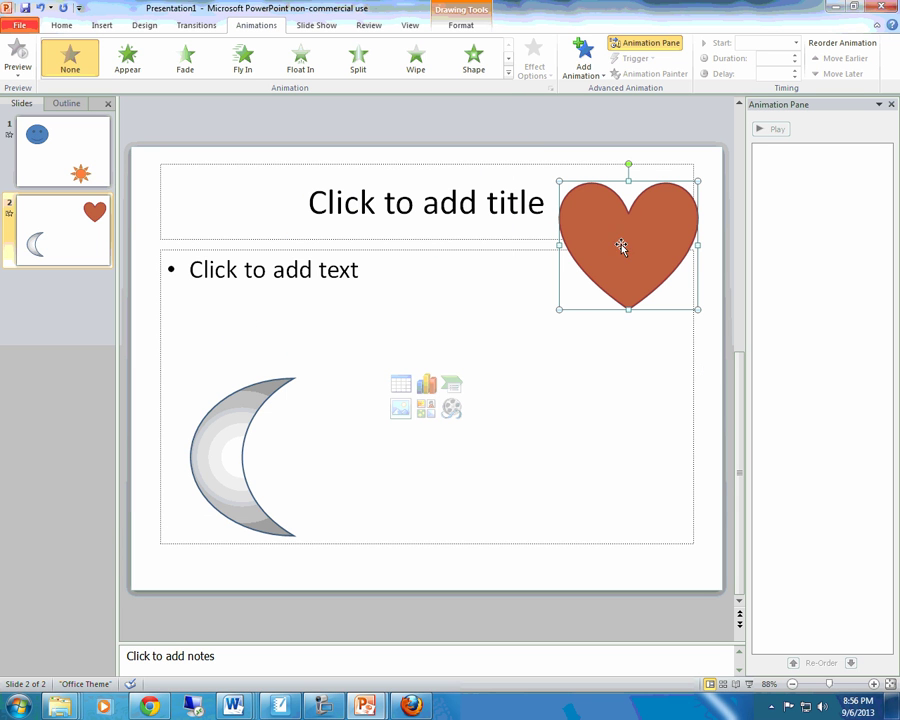
pyautogui.click(148, 318)
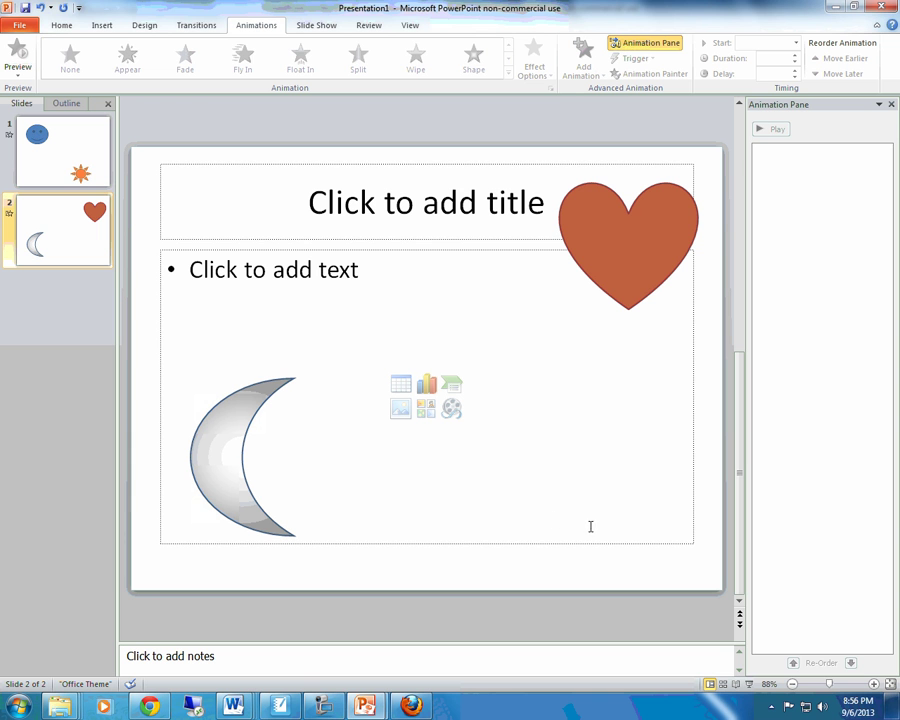
pyautogui.click(322, 706)
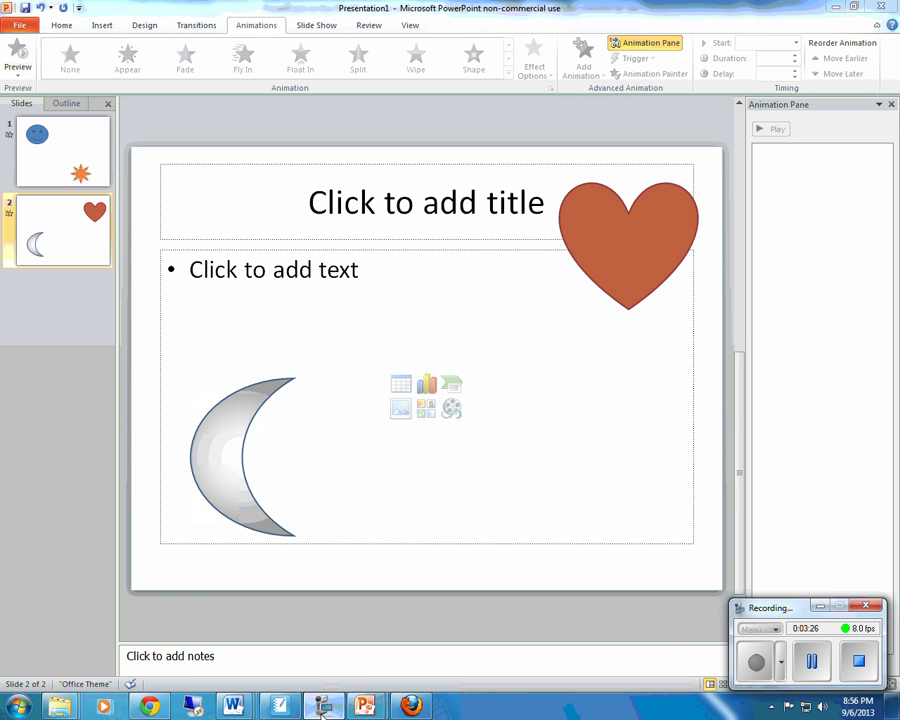